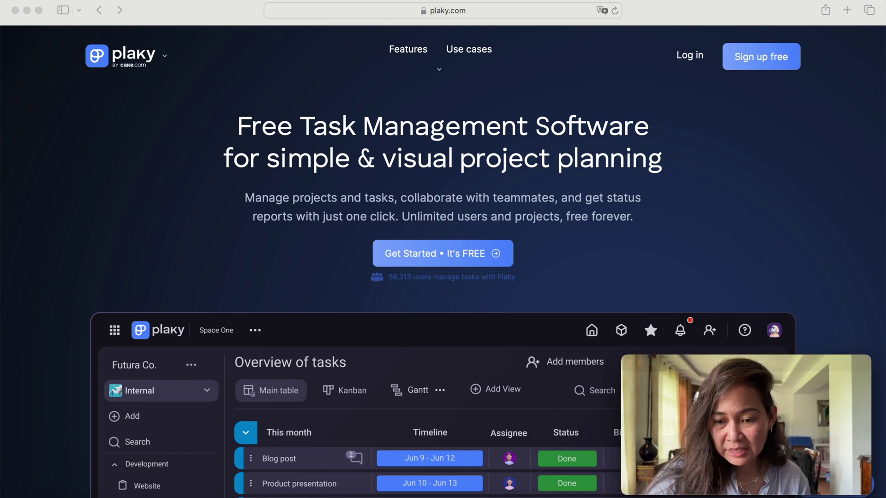
Bring Safari back to the front, showing the plaky.com homepage.
key(super+h)
Sign up free for Plaky with a Google account and approve the consent page.
click(761, 58)
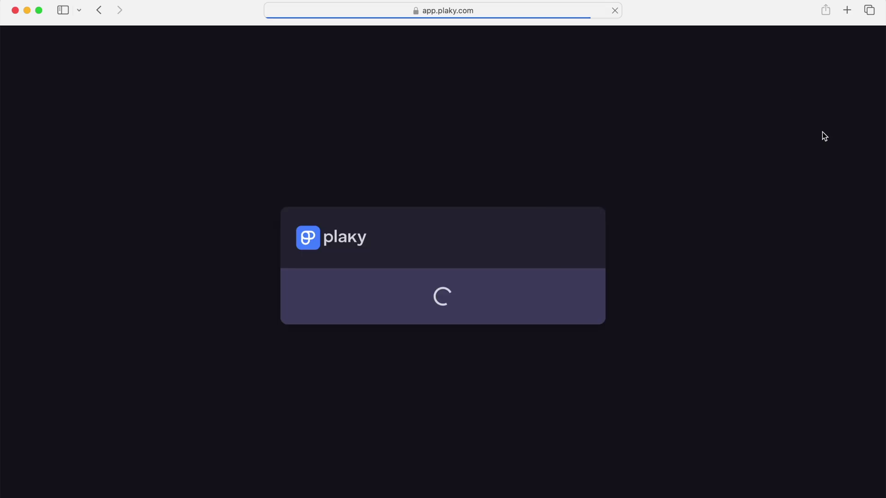
click(466, 414)
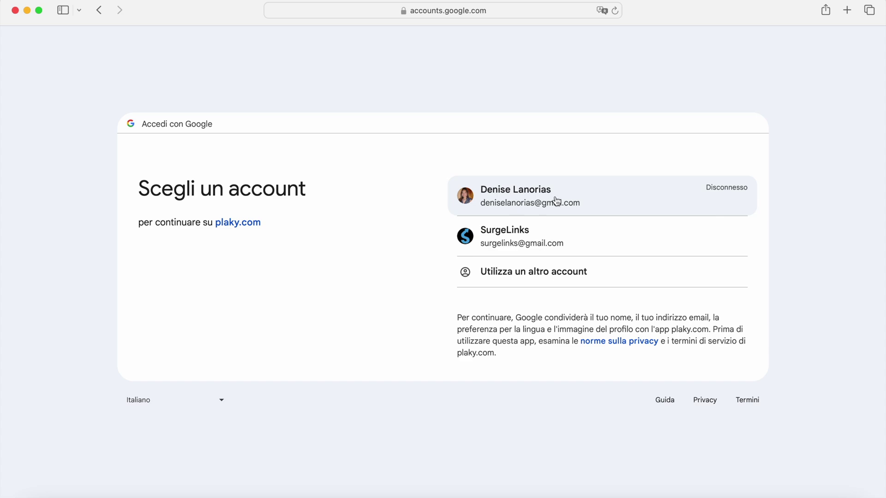
click(556, 201)
click(595, 340)
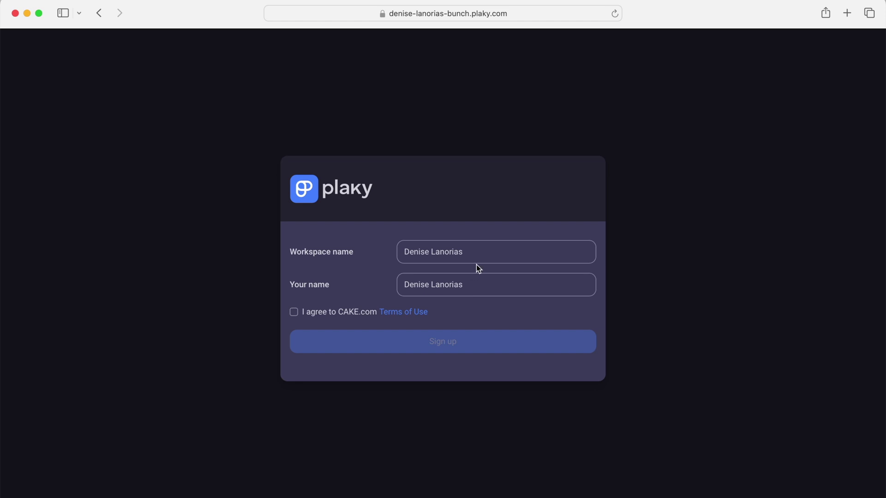
Accept the Terms of Use, create the workspace, and step through every onboarding tip.
click(294, 313)
click(423, 352)
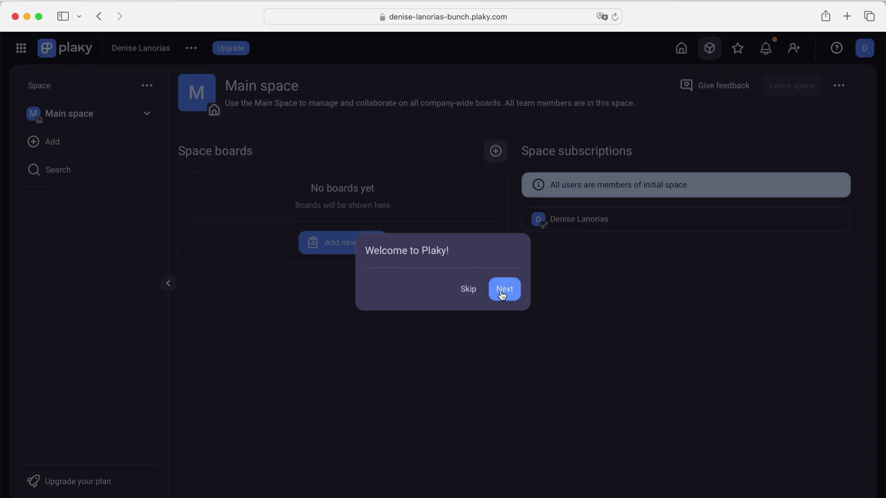
click(505, 290)
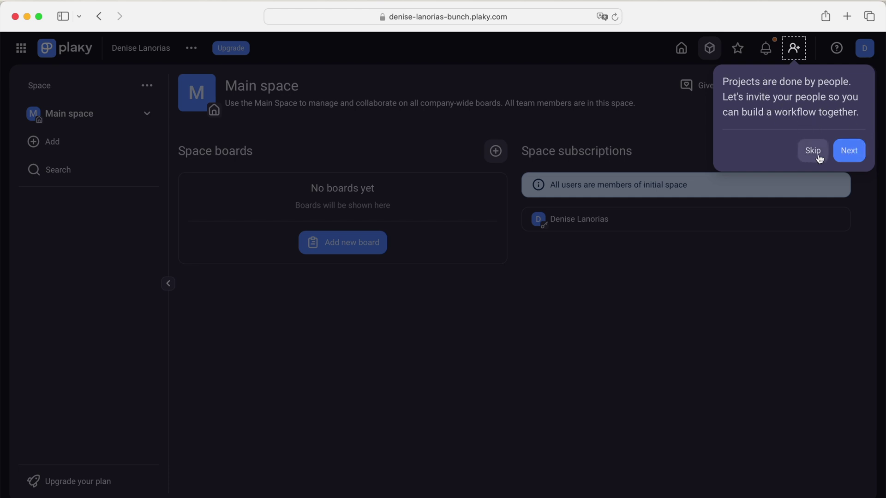
click(835, 155)
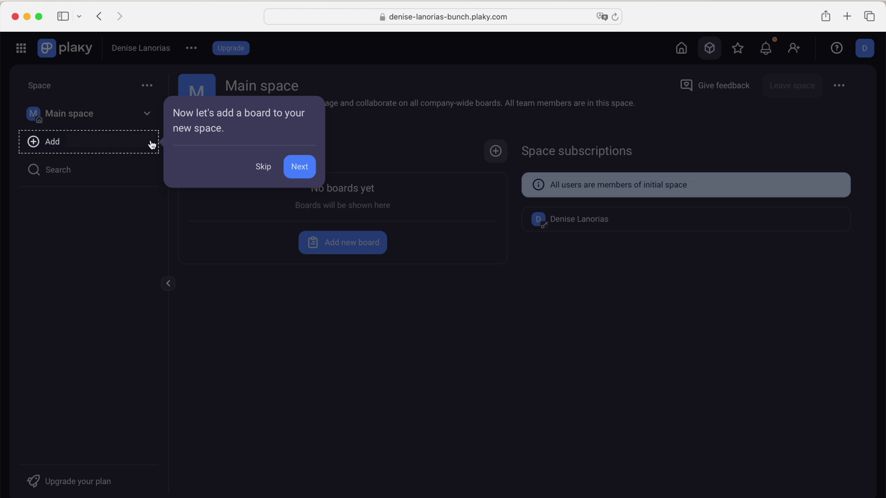
click(300, 169)
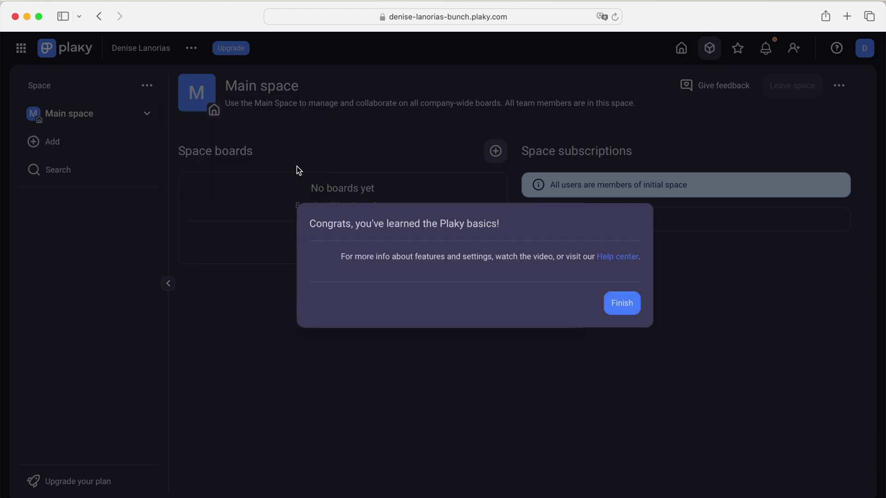
click(624, 367)
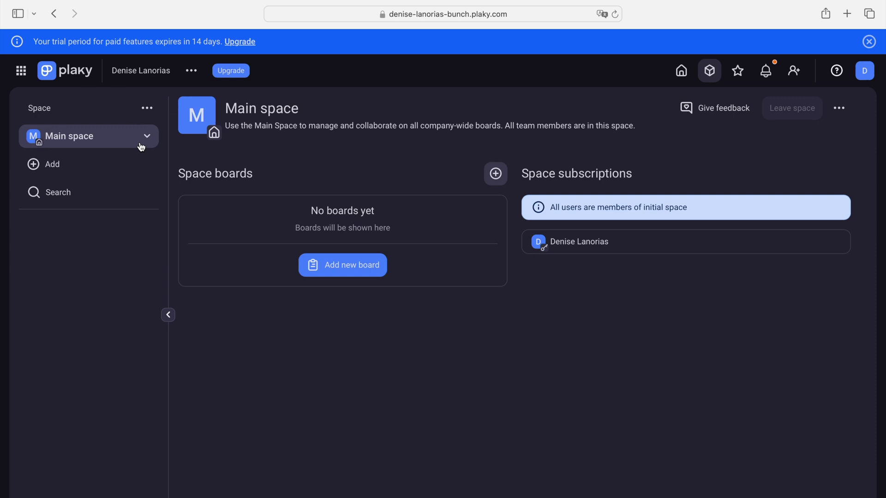
Open the Main space's options menu.
click(148, 110)
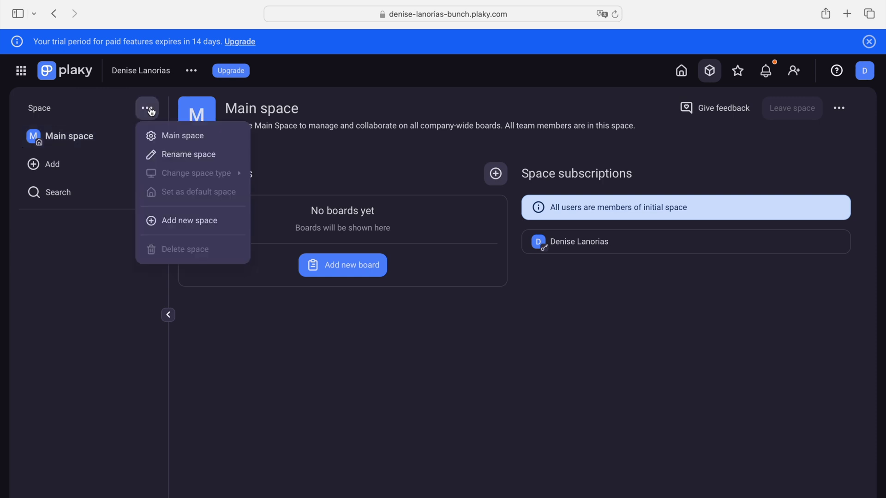
Add a new space named GUCCI.
click(194, 222)
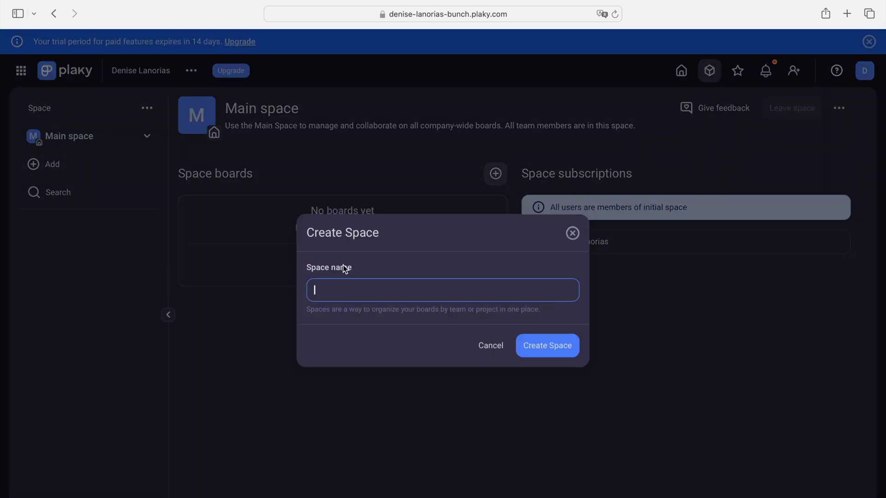
text(GUCCI)
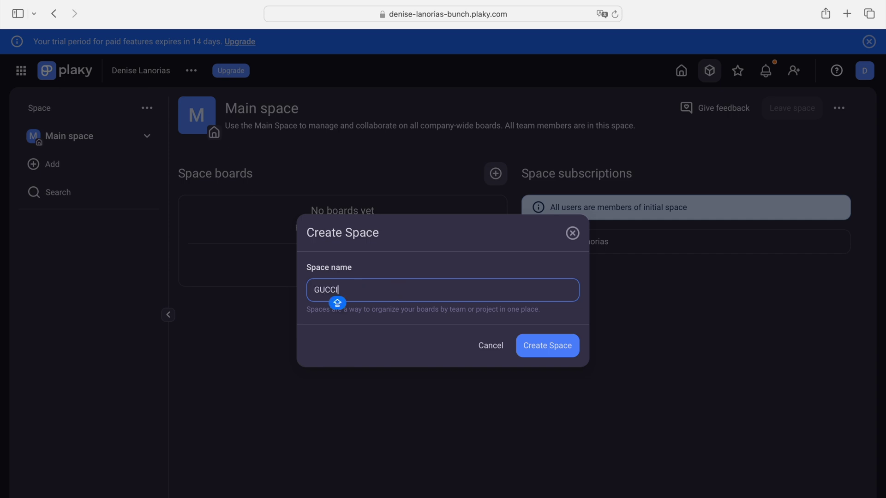
click(541, 351)
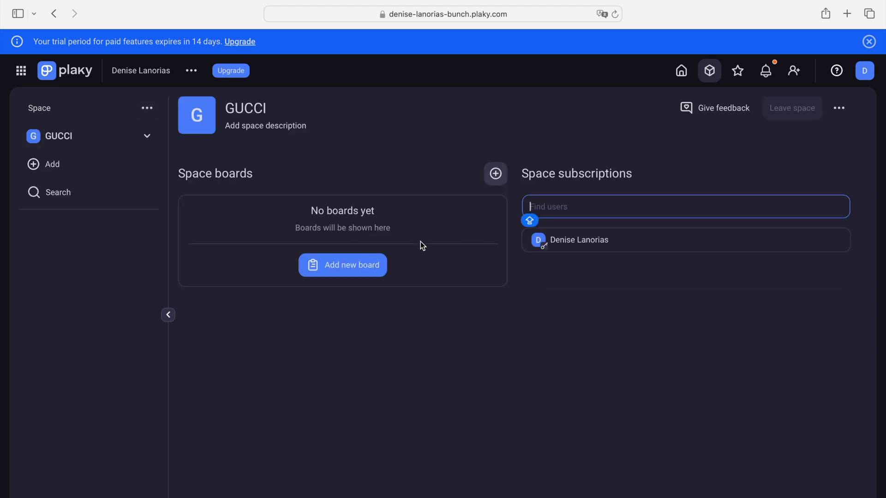
Add a second new space named VALENTINO.
click(149, 138)
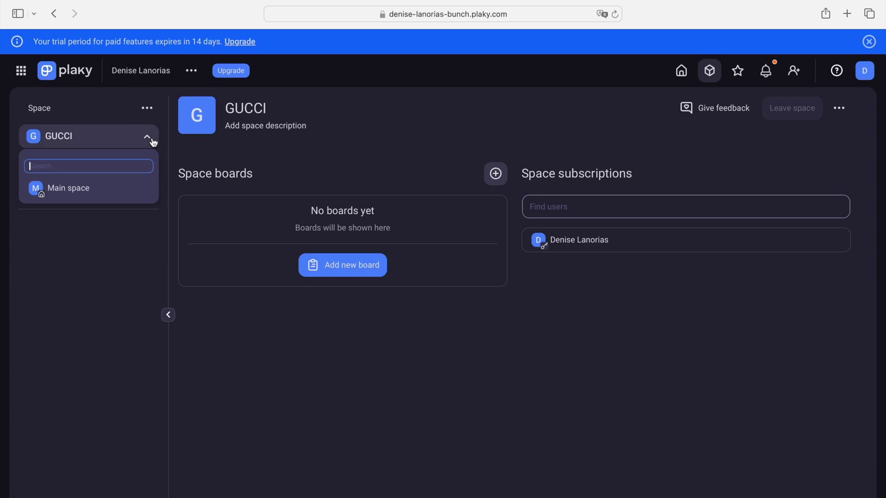
click(147, 107)
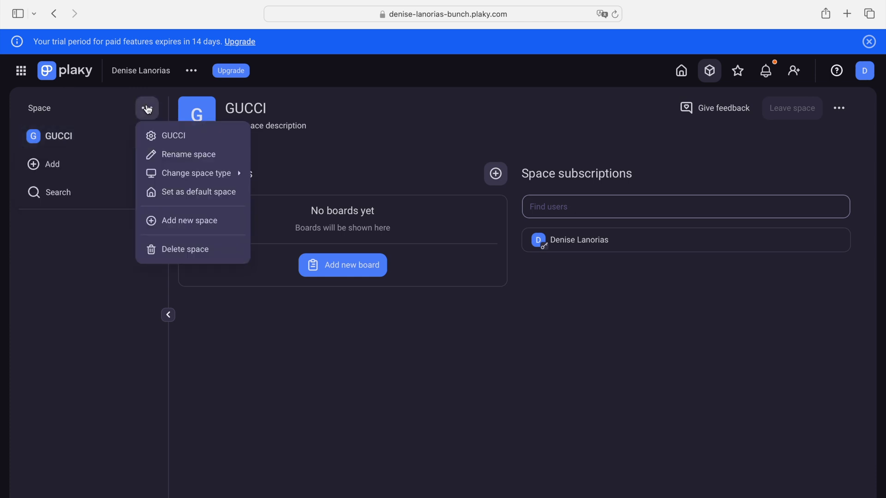
click(186, 231)
text(VALEN)
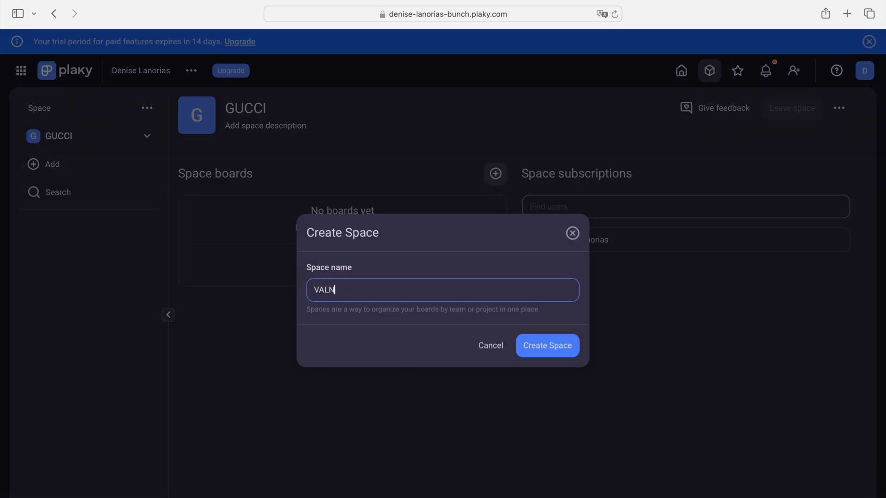
text(TINO)
key(Caps_Lock)
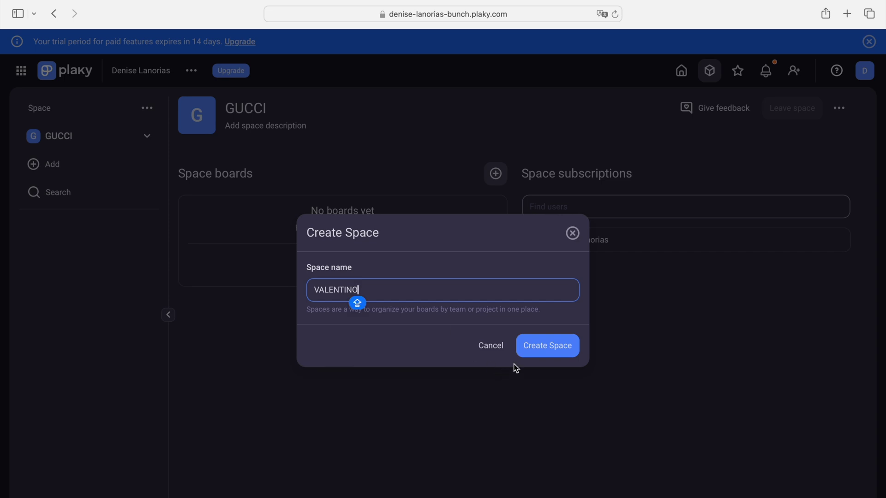
click(536, 345)
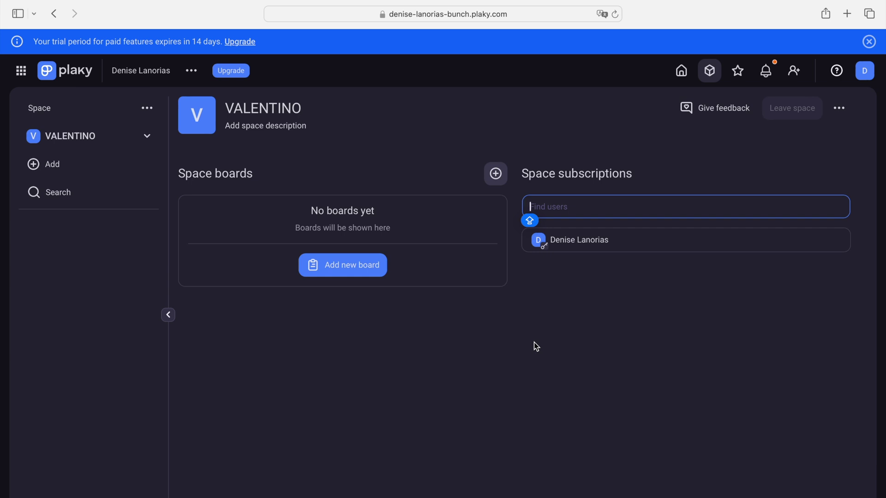
click(60, 166)
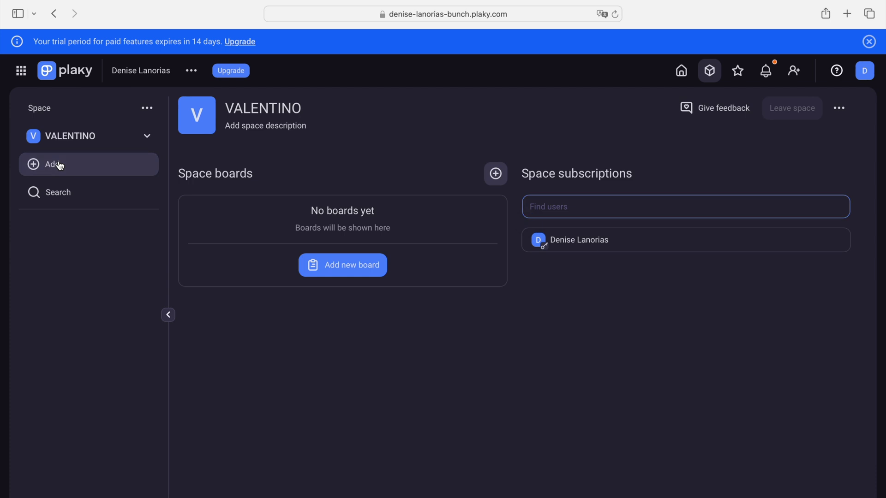
Create a board from the Marketing Content calendar template after previewing its Kanban view.
mouse_move(73, 199)
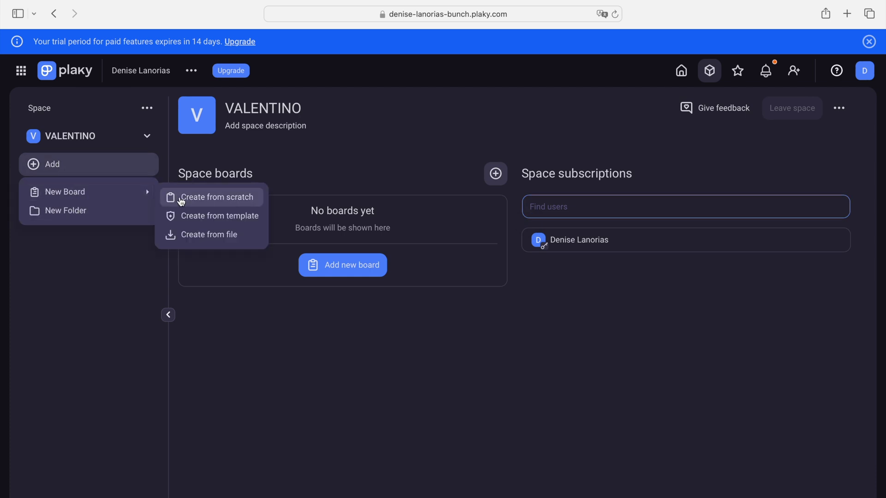
click(200, 225)
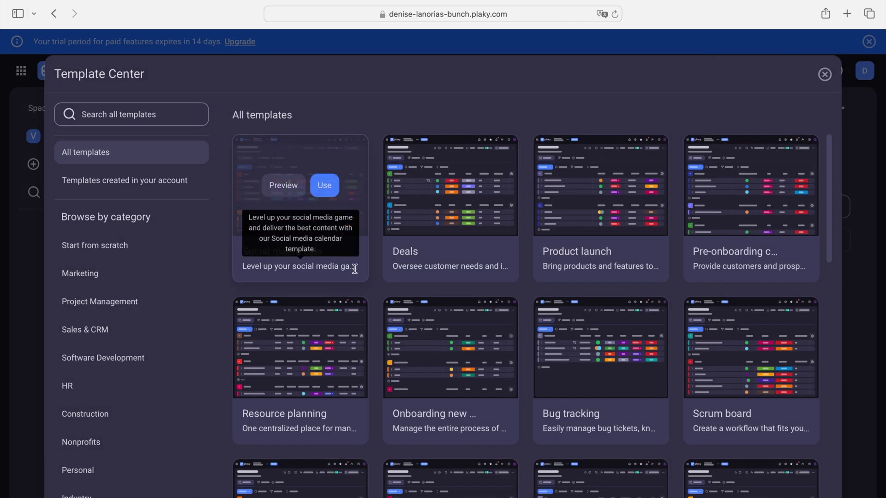
click(98, 280)
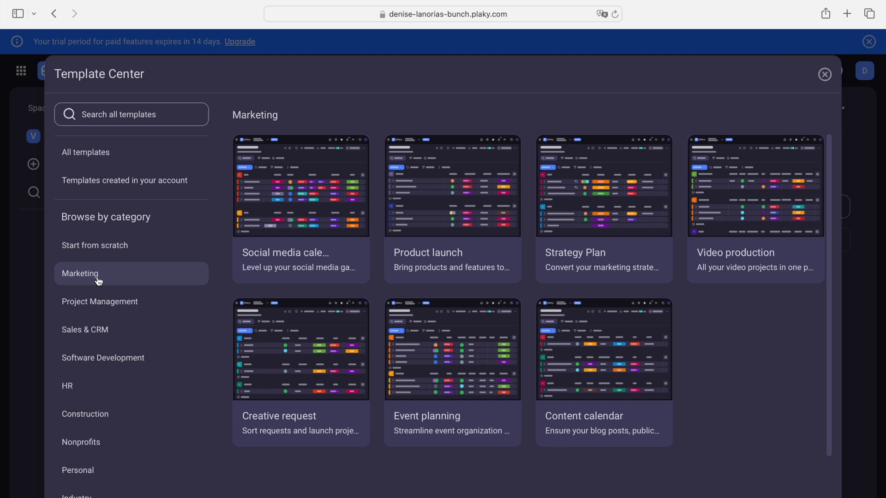
mouse_move(292, 222)
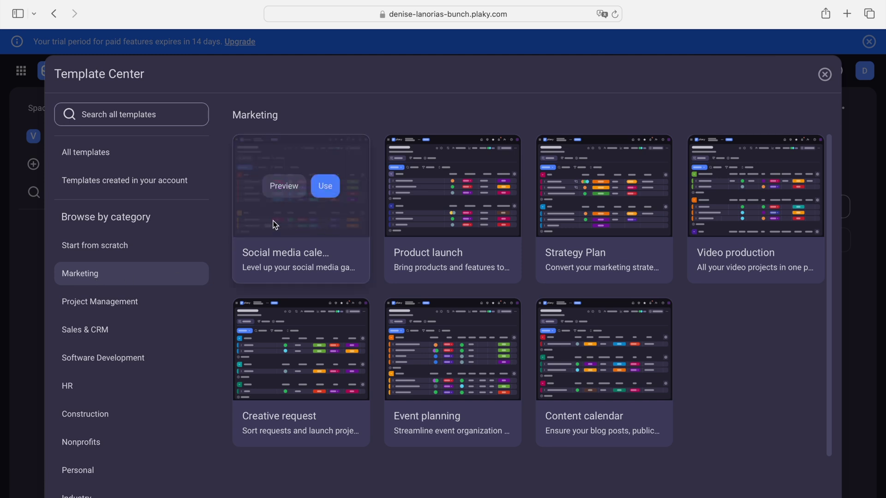
mouse_move(702, 239)
mouse_move(540, 366)
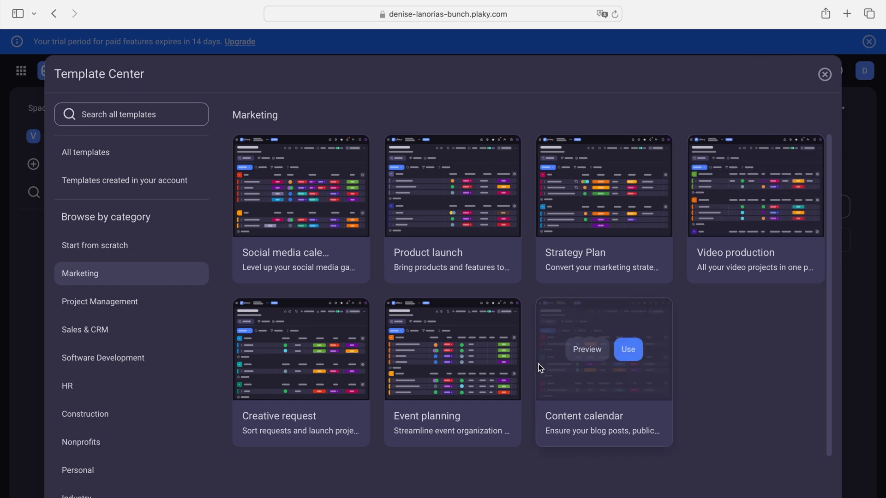
click(588, 361)
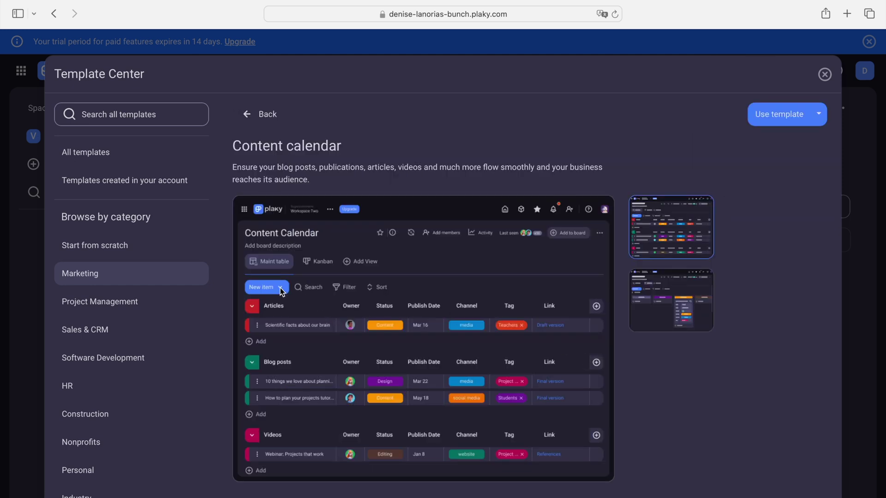
click(683, 299)
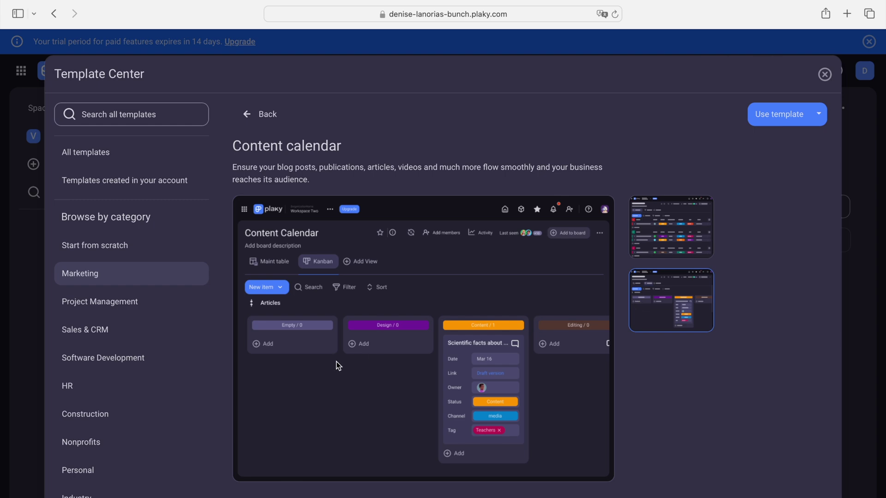
click(778, 120)
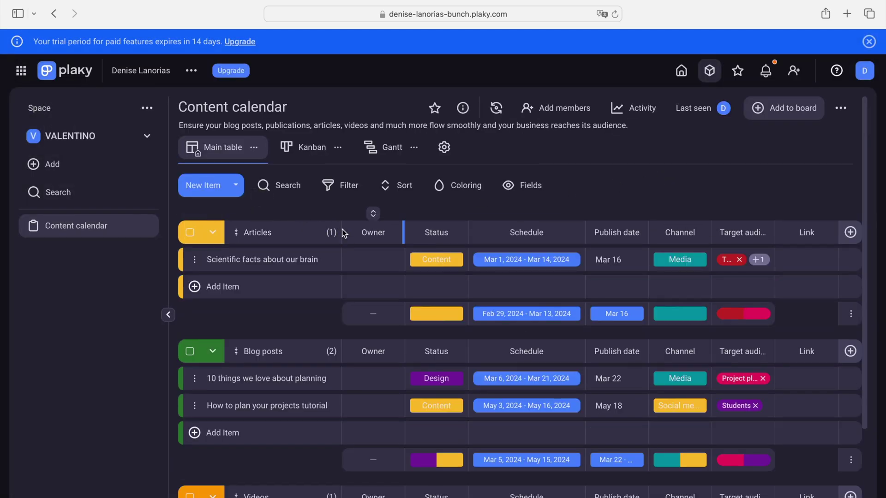
Rename the Articles group to 'Social posts'.
scroll(282, 247, down, 2)
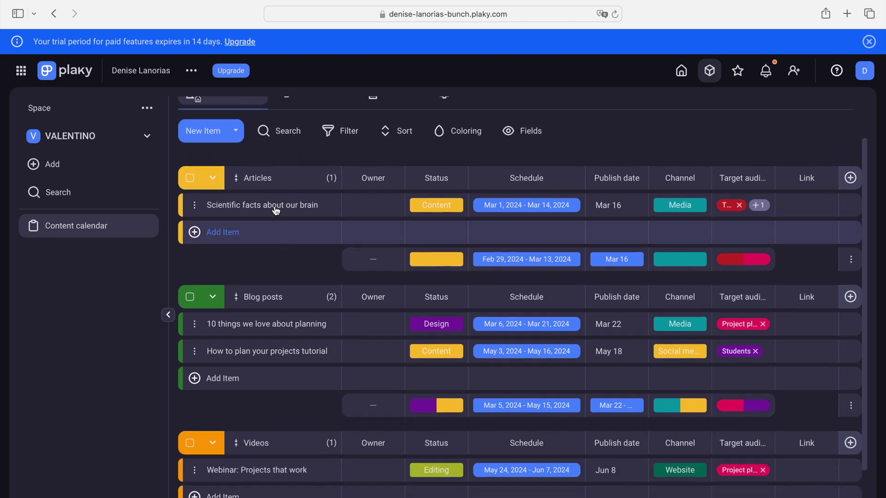
scroll(272, 281, down, 3)
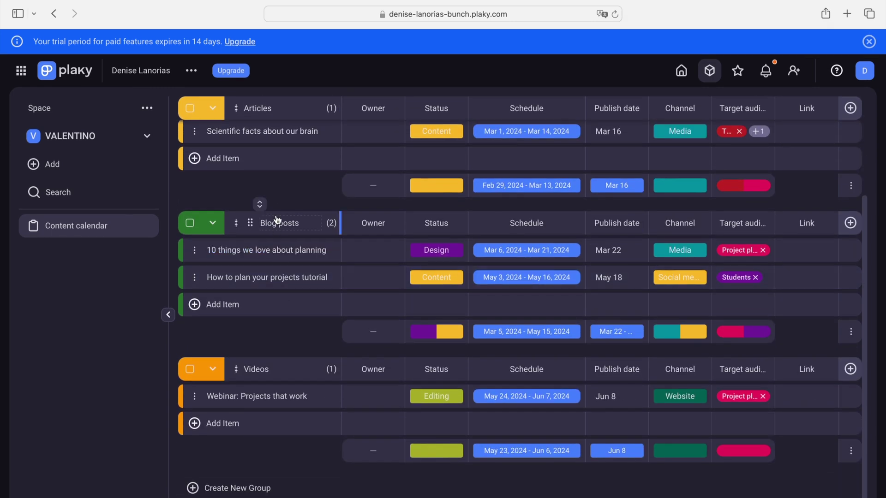
scroll(275, 221, up, 3)
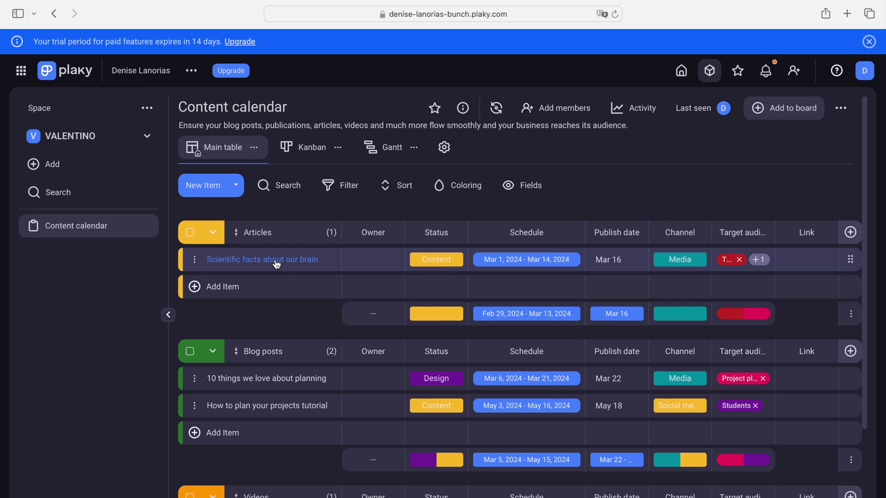
click(298, 239)
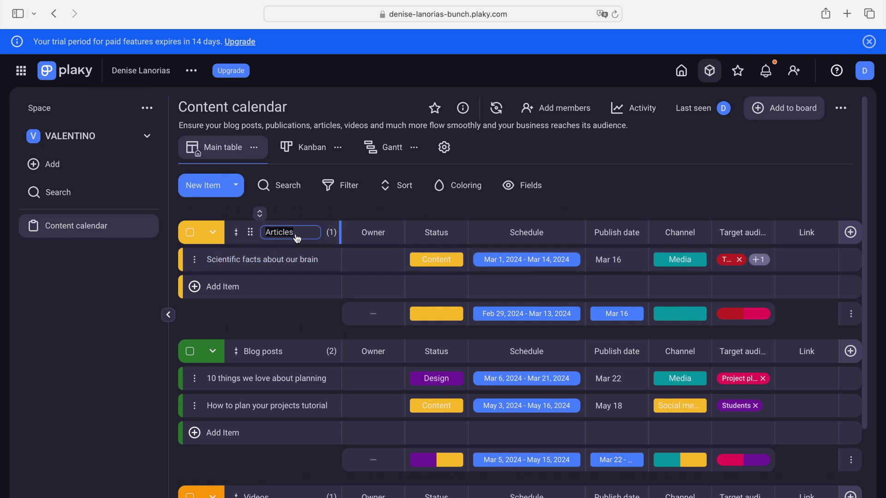
text(Social posts)
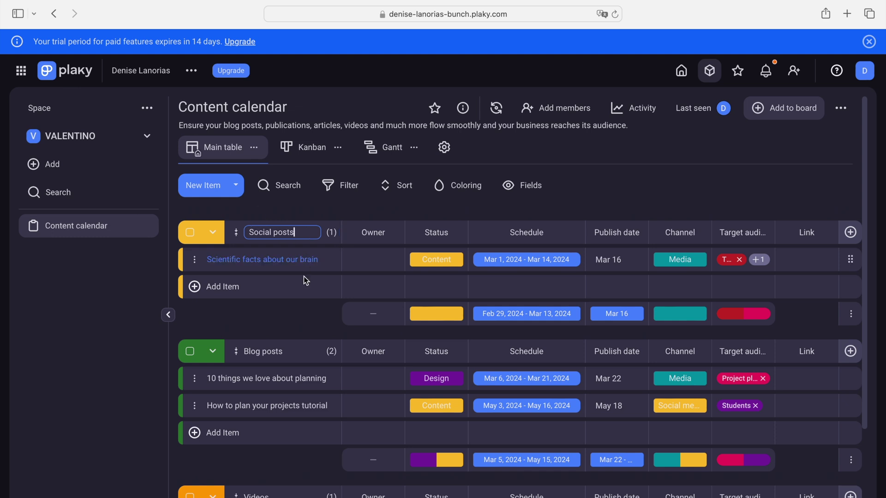
click(284, 321)
Add an item named 'social audit' to the Social posts group.
click(219, 289)
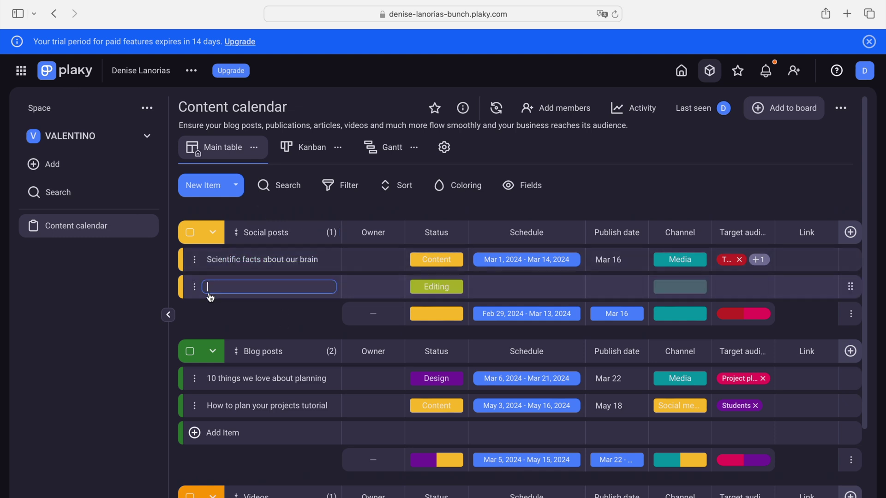
text(social audit)
key(Return)
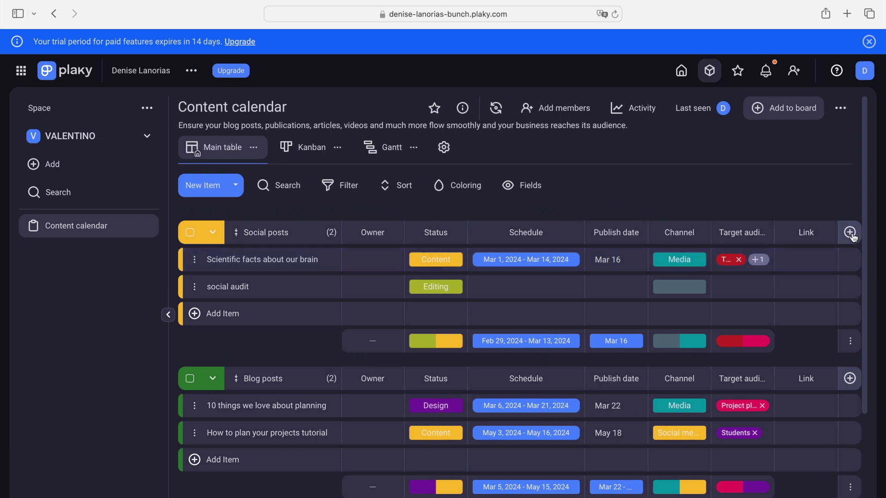
Add a Person column to the board, leaving the first item unassigned.
click(849, 233)
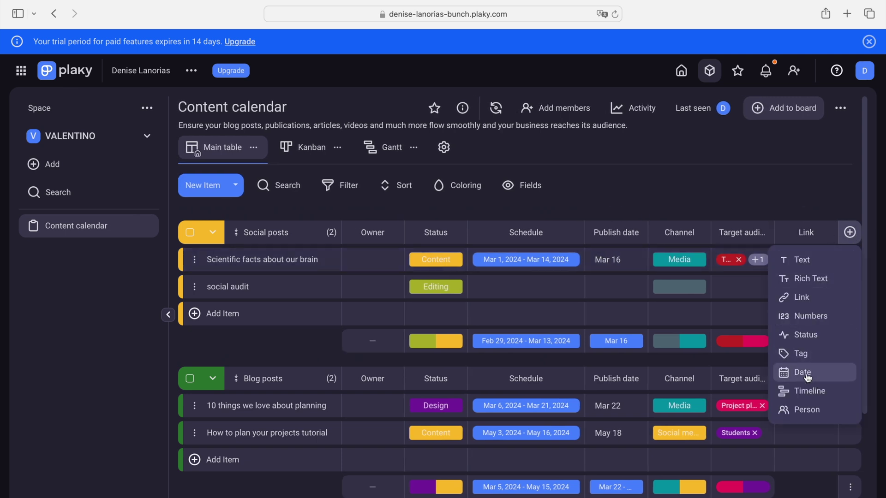
click(809, 415)
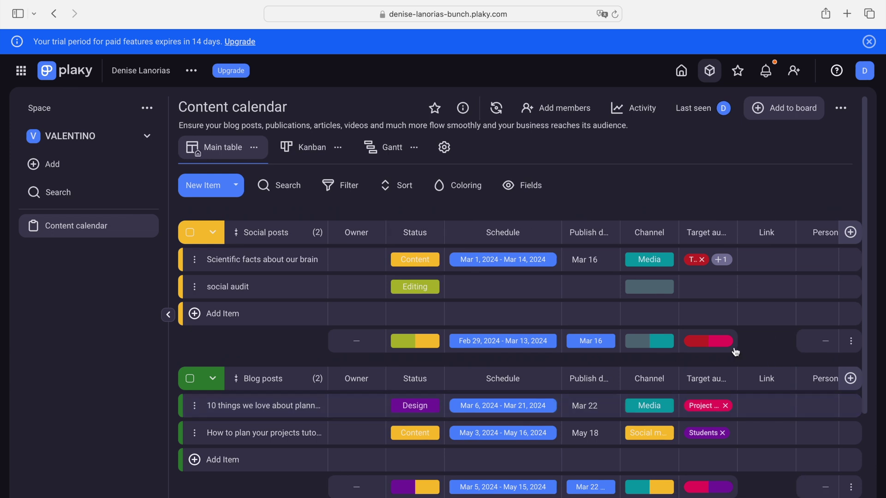
click(808, 259)
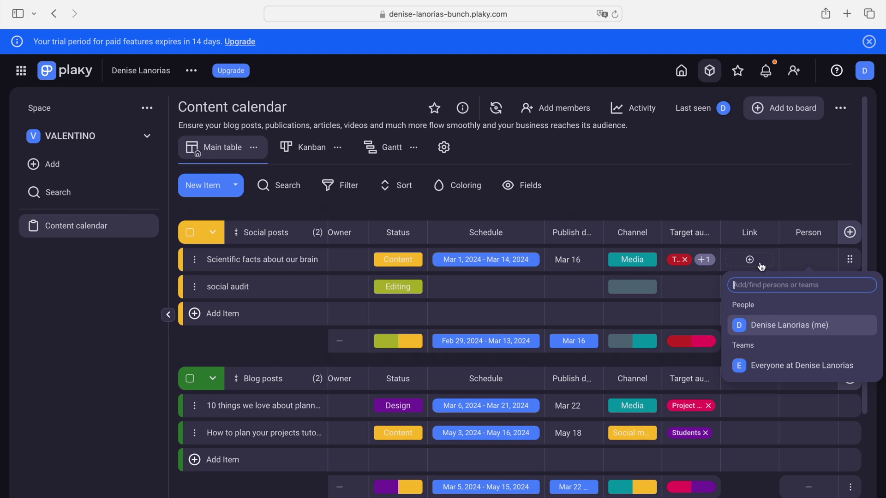
click(776, 194)
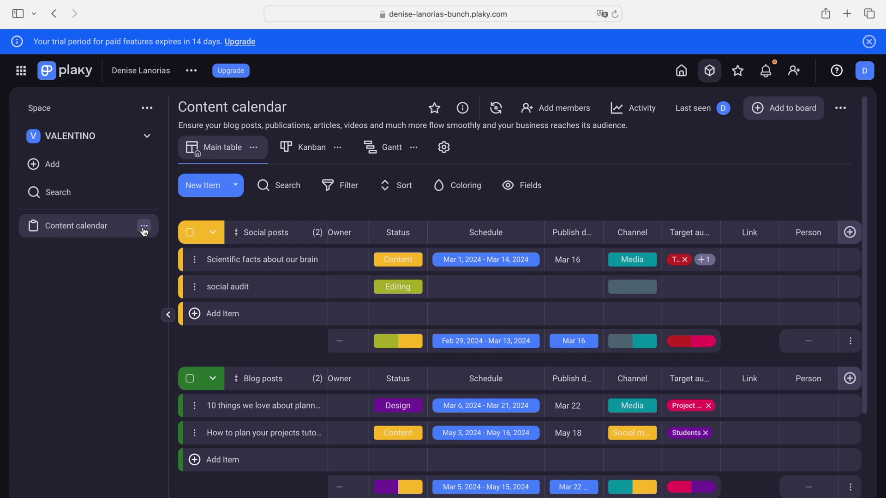
Delete the Content calendar board.
click(144, 228)
click(183, 380)
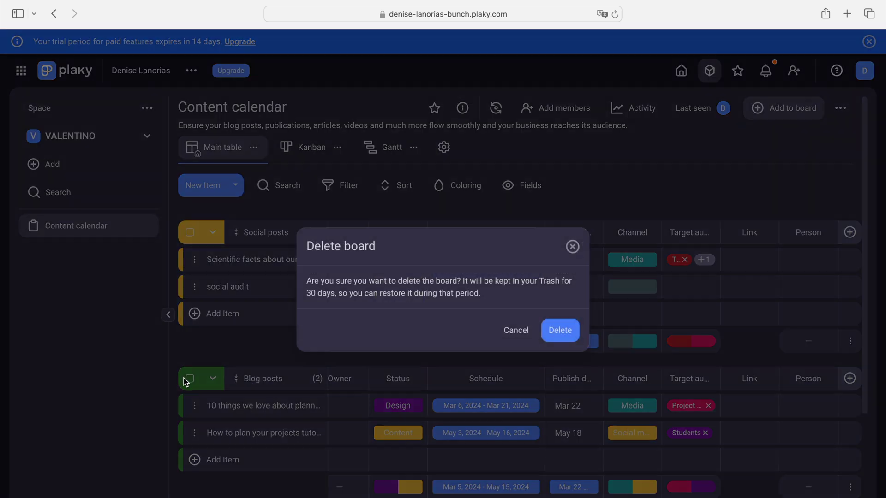
click(561, 330)
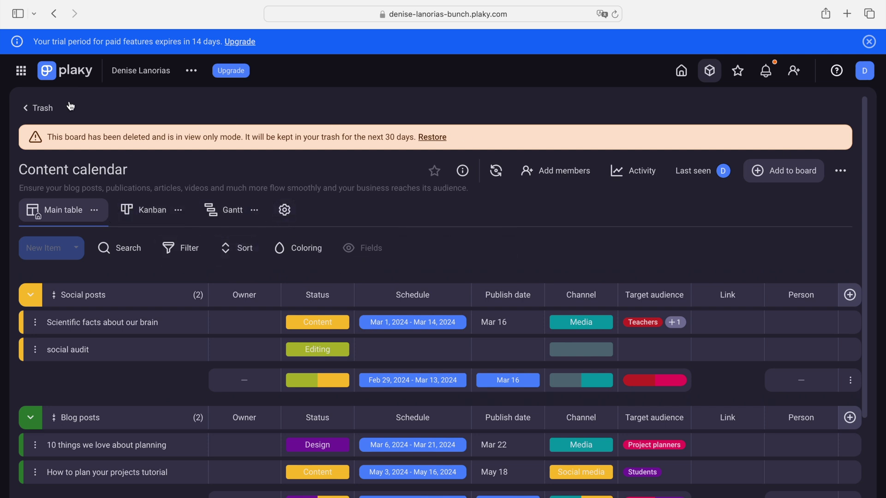
Permanently delete the Content calendar and Personal goals boards from the Trash.
click(39, 111)
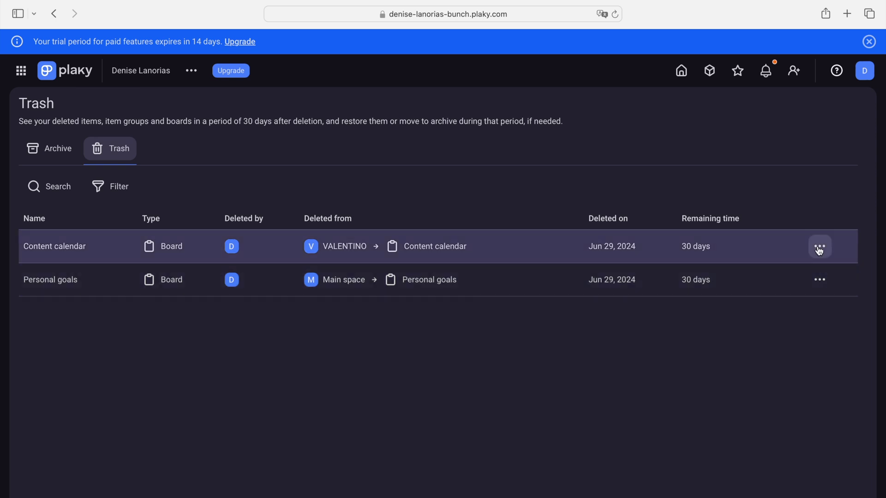
click(820, 249)
click(772, 340)
click(560, 330)
click(818, 247)
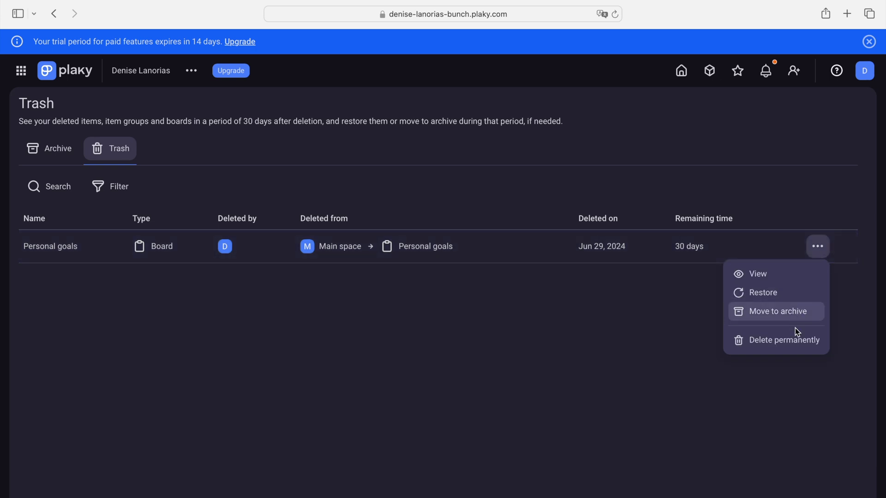
click(761, 340)
click(560, 332)
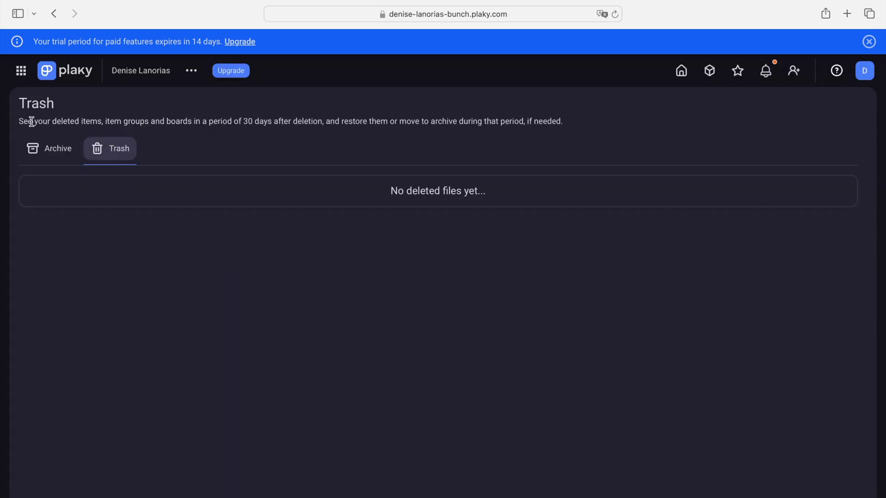
click(712, 76)
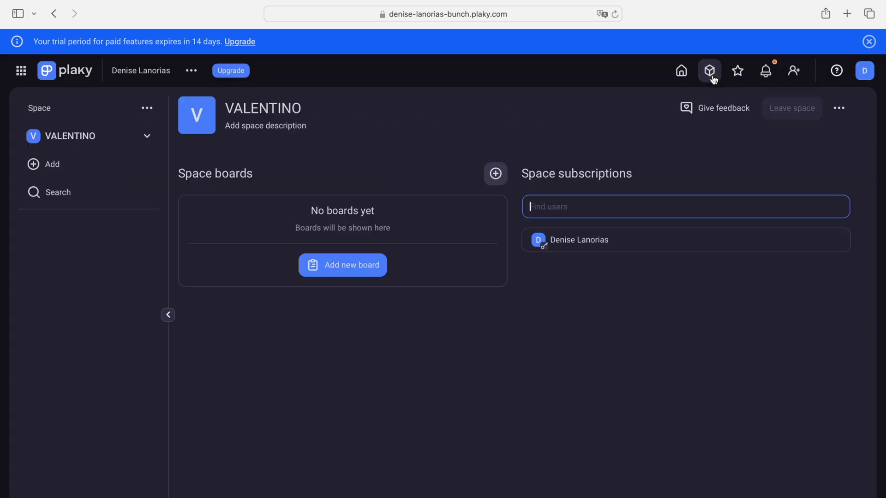
Delete the VALENTINO space and return to the Main space page.
click(116, 144)
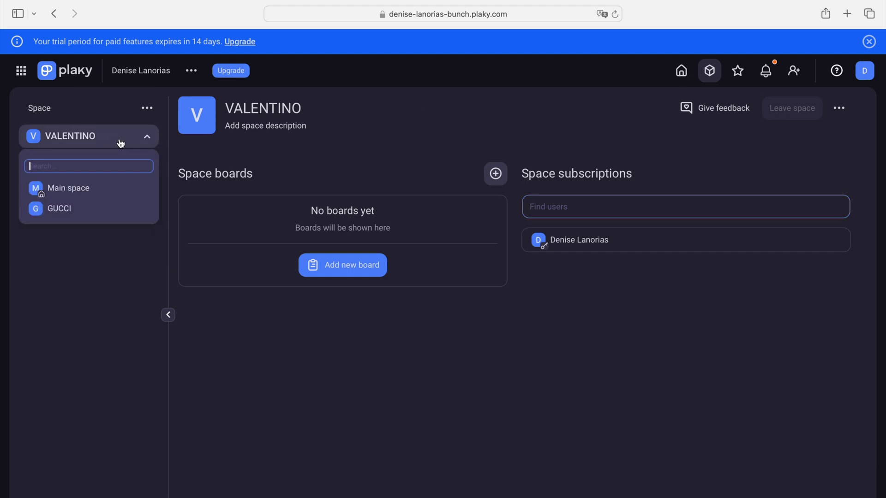
click(108, 283)
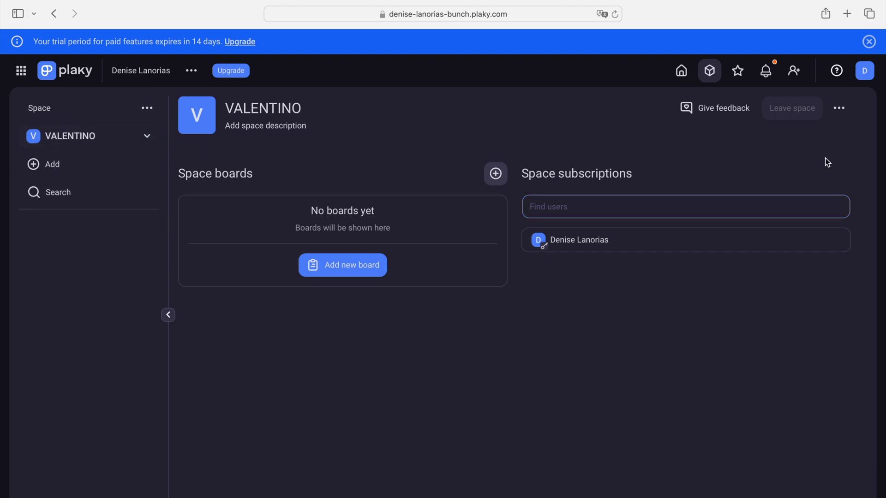
click(842, 118)
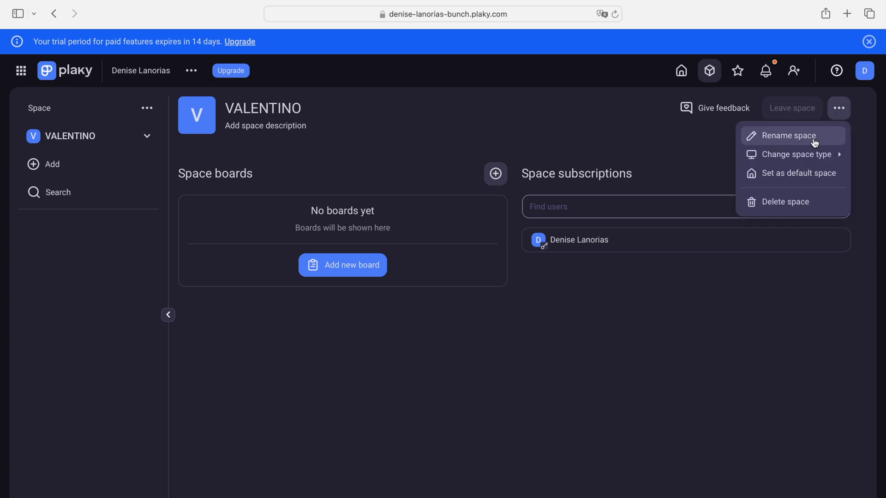
click(742, 202)
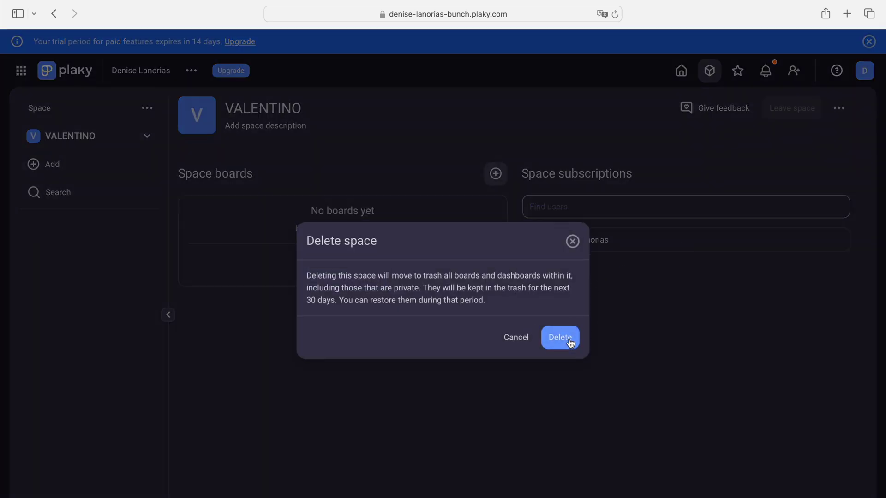
click(560, 338)
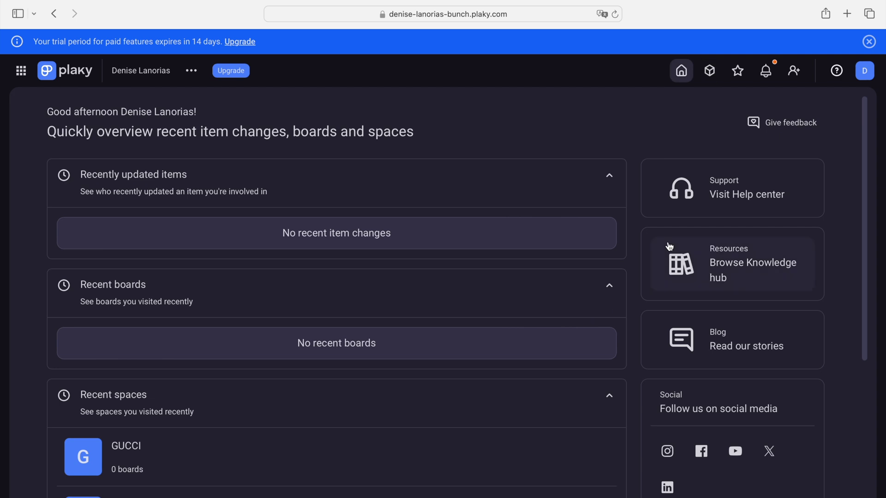
click(710, 74)
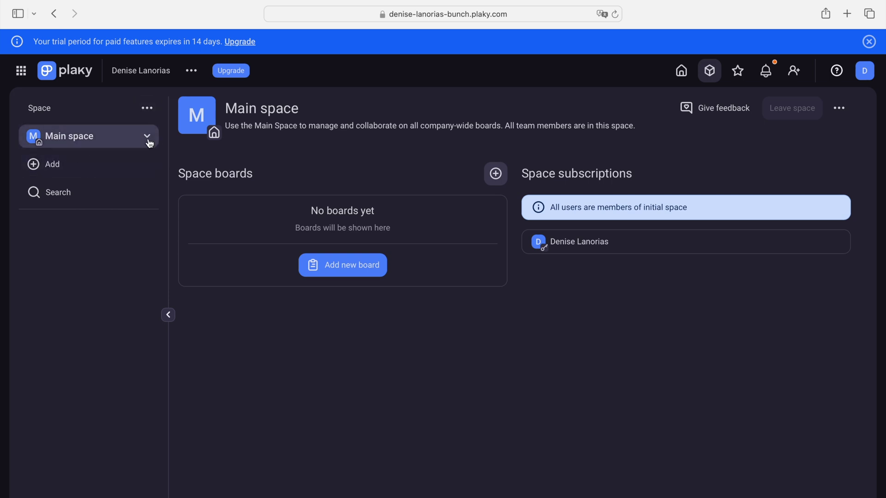
Rename the space by replacing 'Main' with 'Personal', making it Personal space.
click(149, 114)
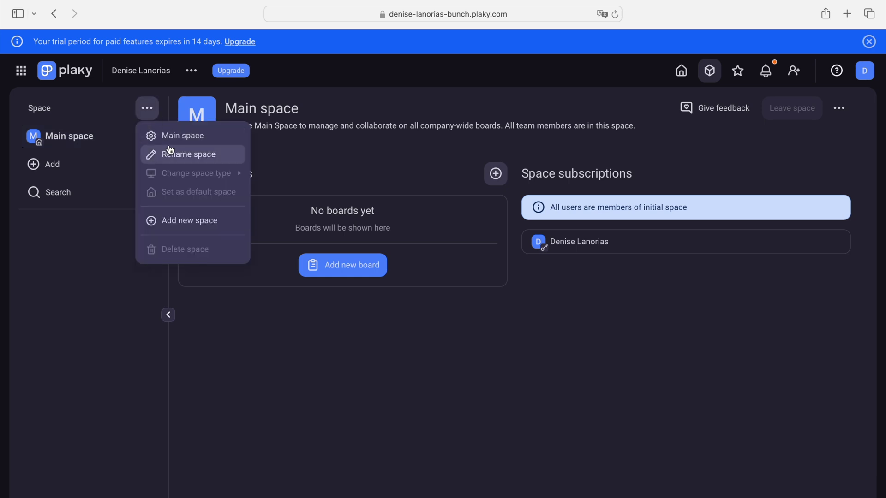
click(185, 161)
text(Personal space)
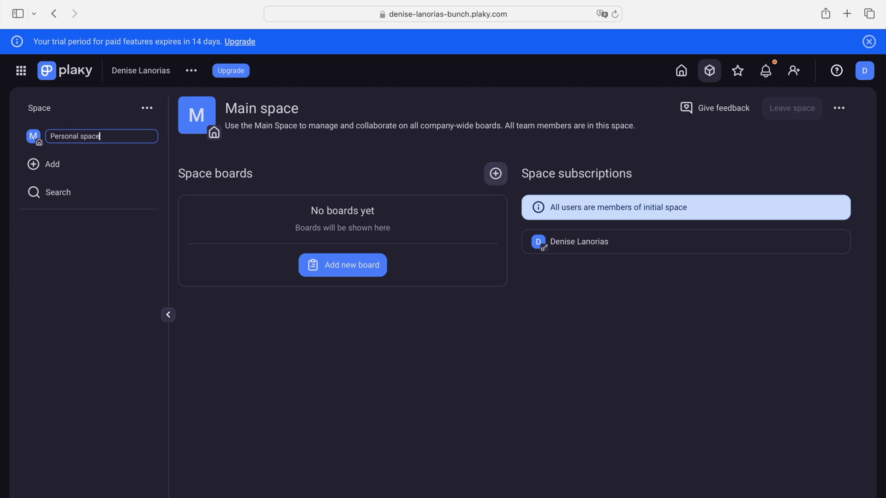
key(Return)
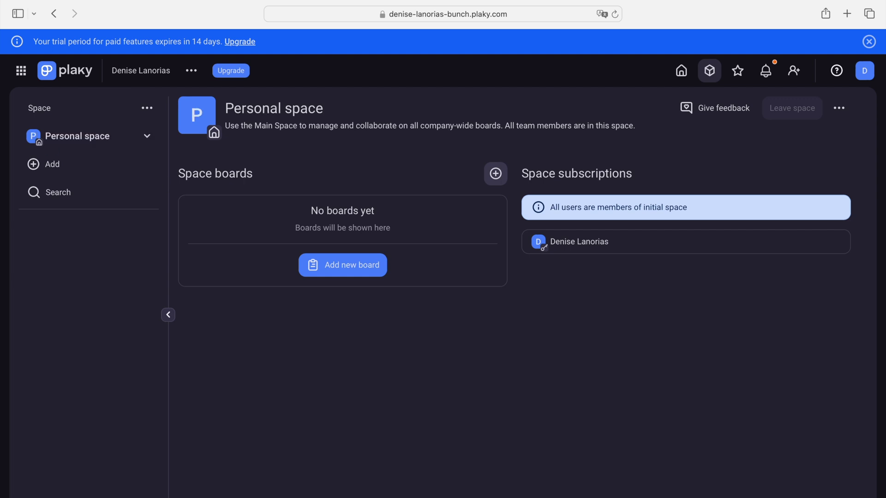
click(64, 167)
mouse_move(82, 198)
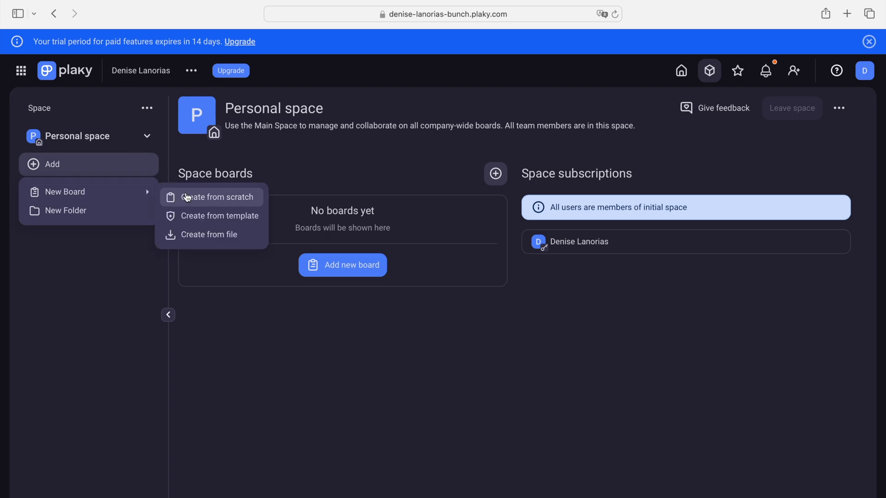
Create a board from the Personal goals template under the Personal template category.
click(193, 221)
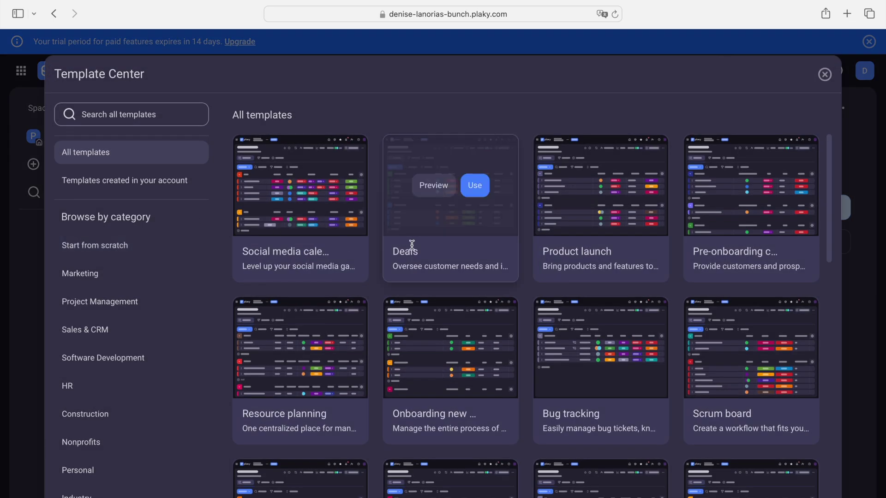
click(88, 470)
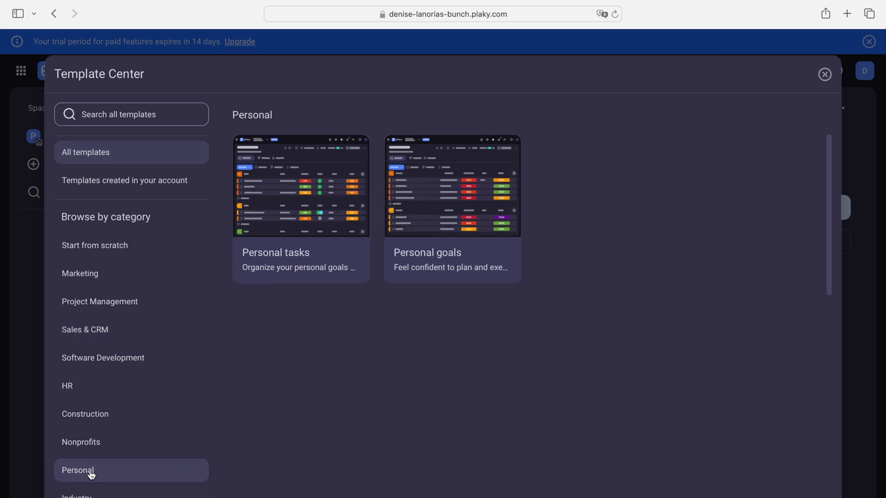
mouse_move(340, 229)
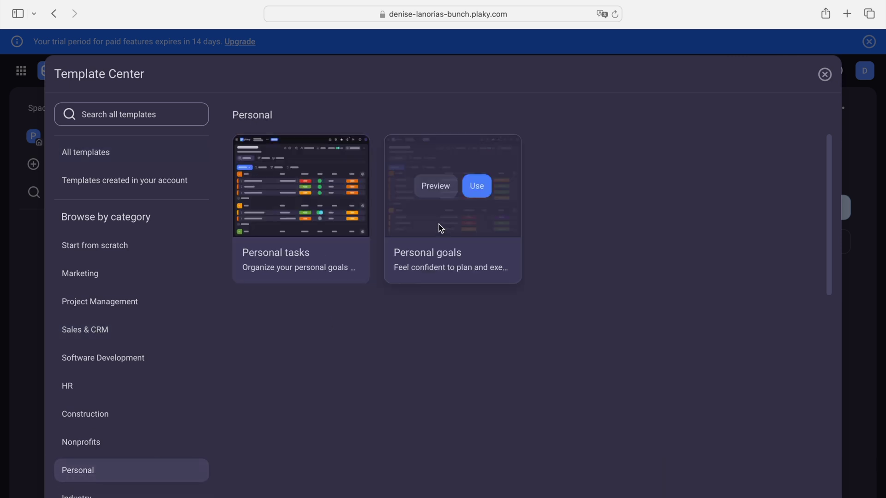
click(443, 193)
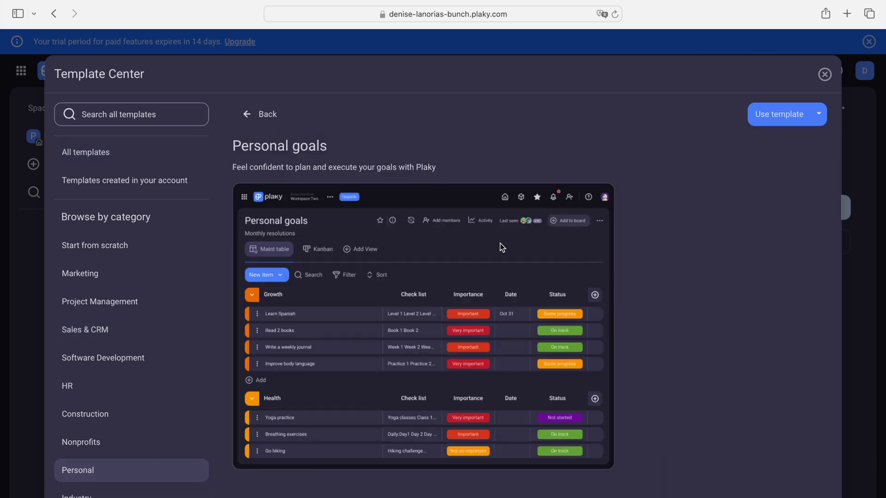
click(777, 115)
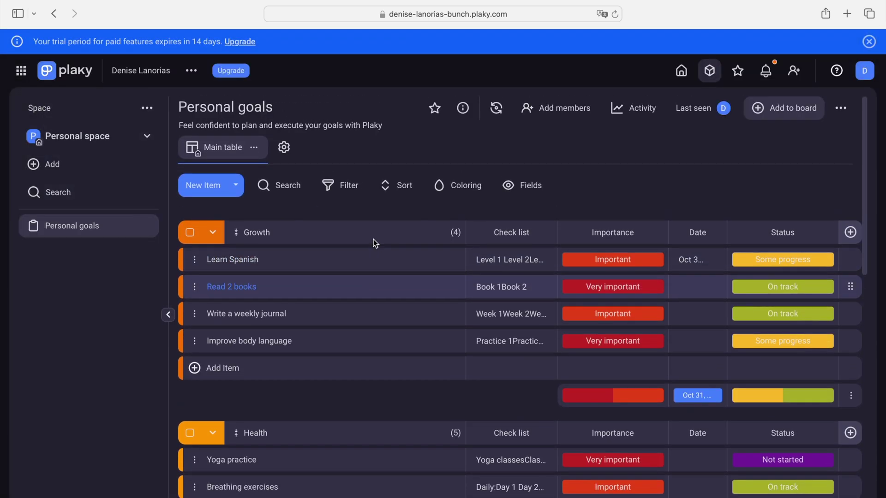
scroll(375, 244, down, 1)
scroll(372, 243, up, 2)
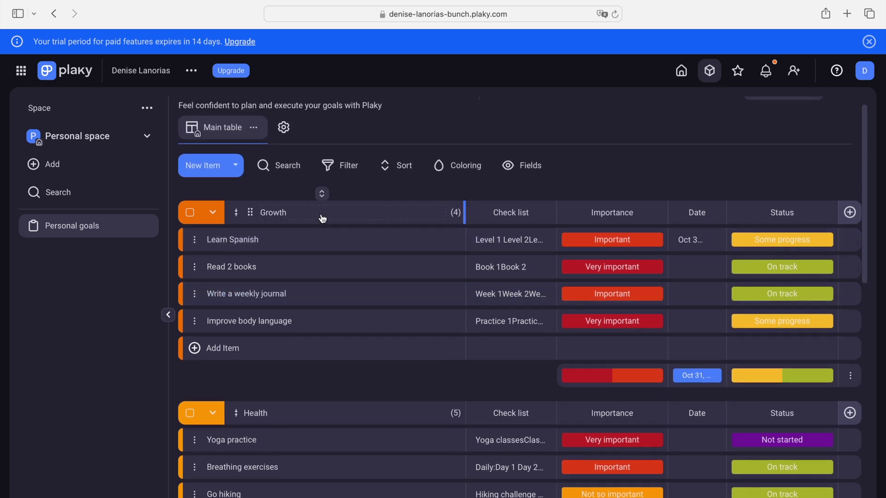
click(297, 247)
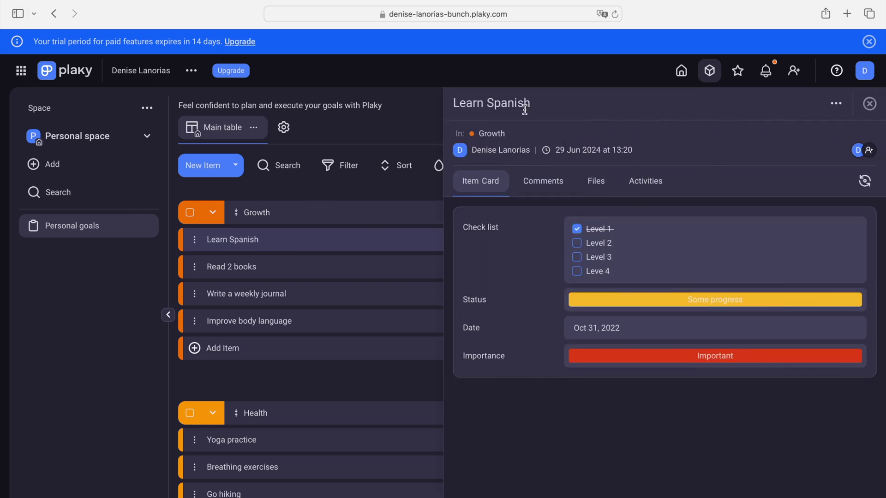
Retitle the Learn Spanish item 'Take a course on Marketing' and close its item card.
click(539, 105)
text(Tkae)
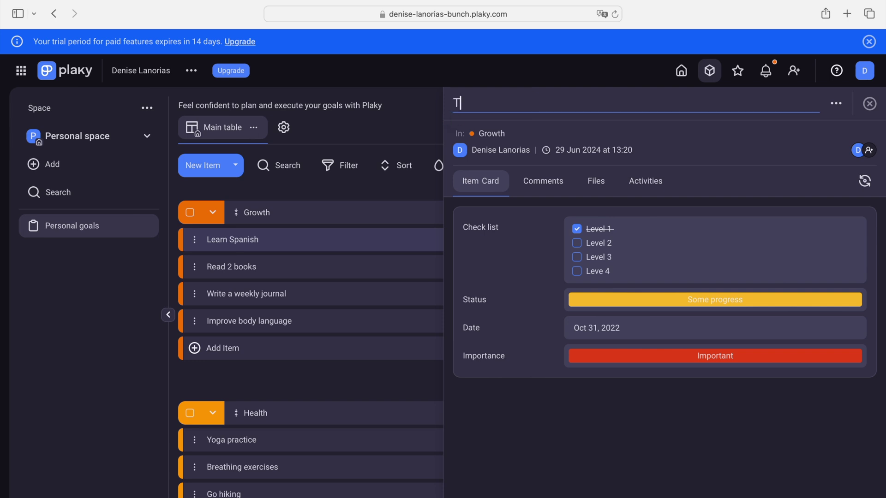
key(BackSpace)
key(BackSpace)
key(BackSpace)
text(ake a course )
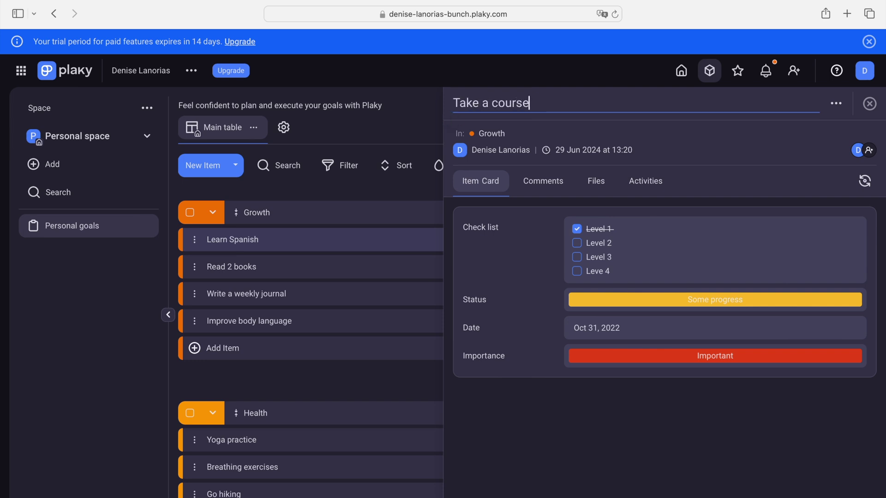
text(on Marketong)
key(BackSpace)
key(BackSpace)
key(BackSpace)
text(ing)
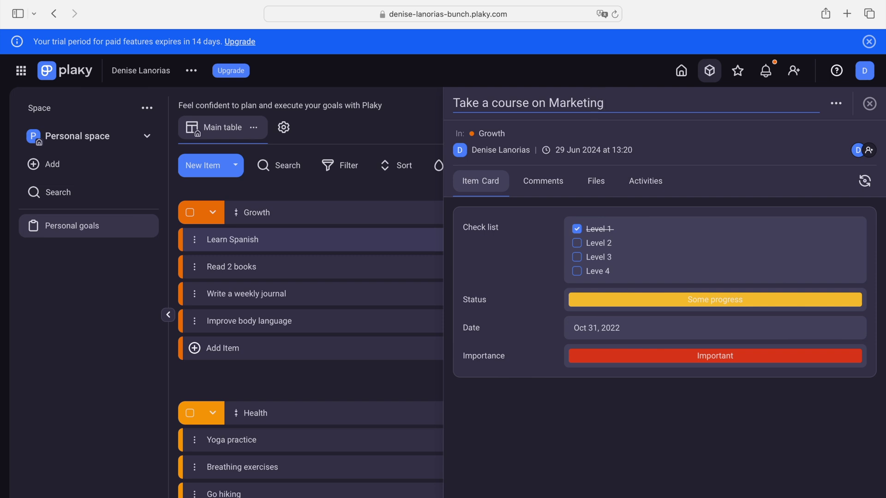
key(Return)
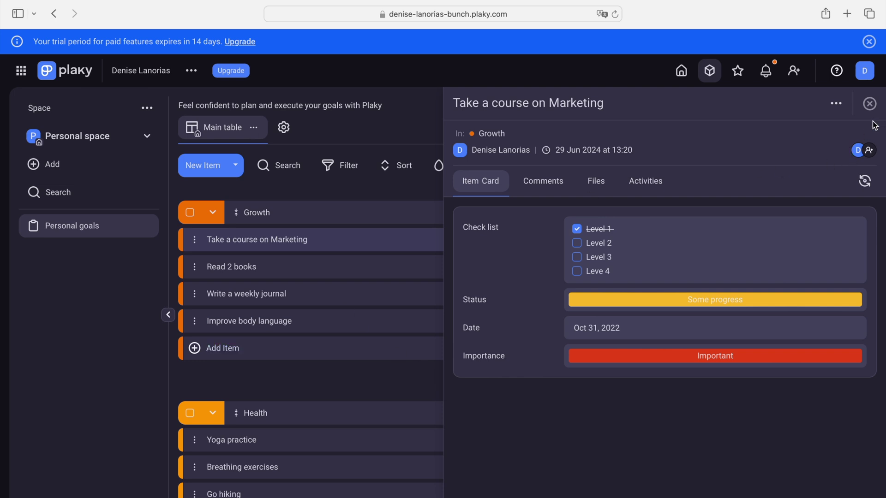
click(870, 104)
scroll(324, 345, down, 5)
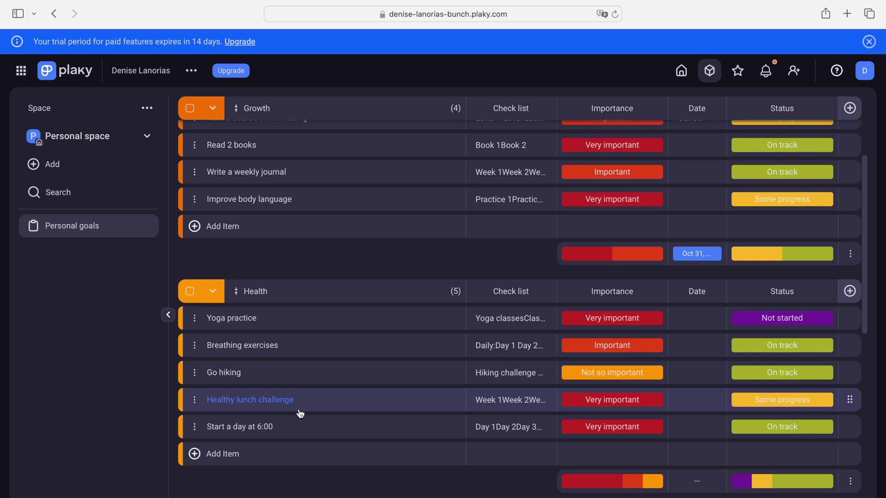
scroll(302, 400, down, 5)
scroll(305, 399, down, 8)
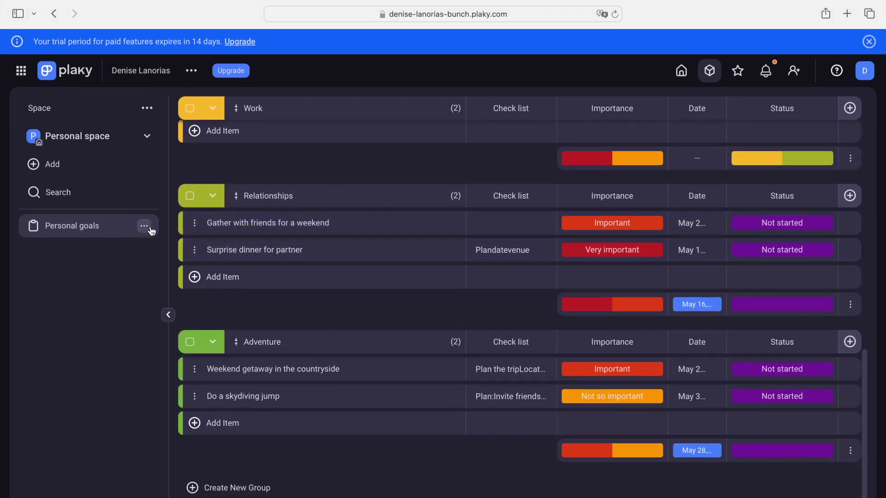
click(144, 226)
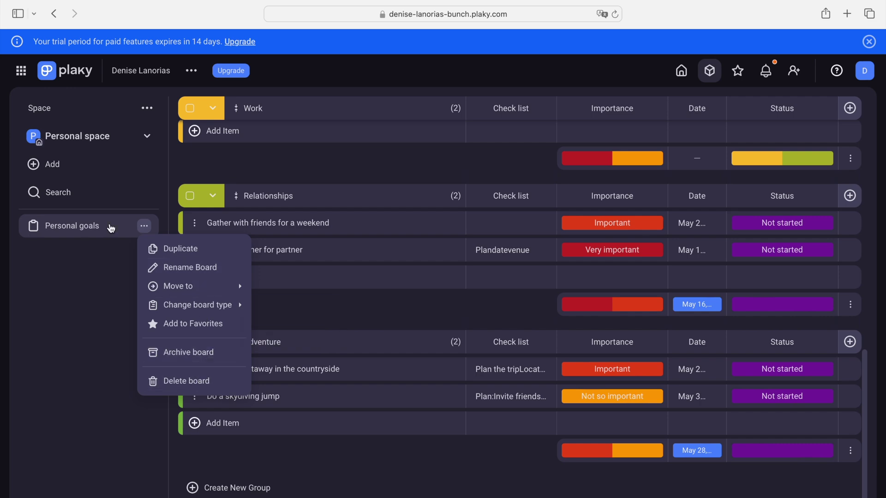
click(115, 266)
scroll(650, 145, up, 10)
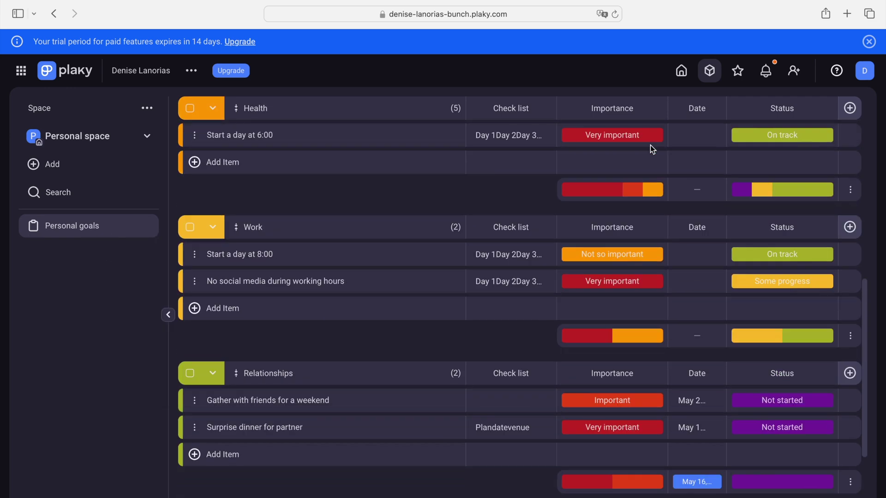
scroll(652, 149, up, 3)
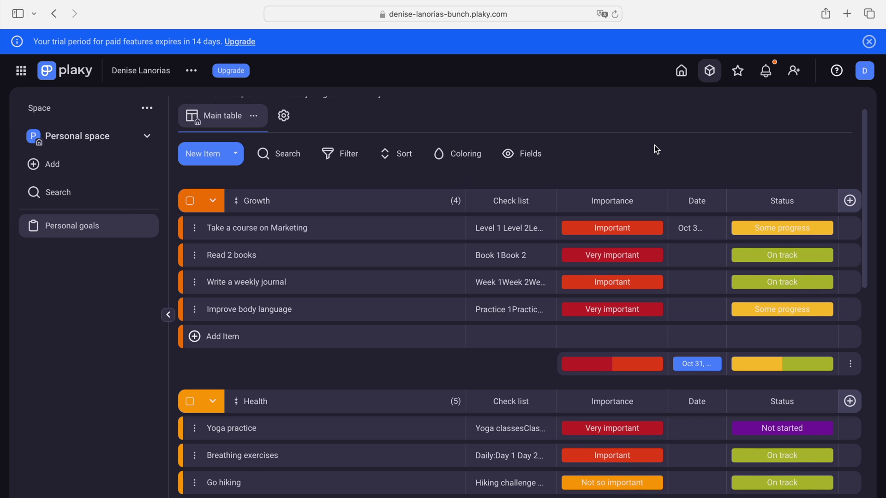